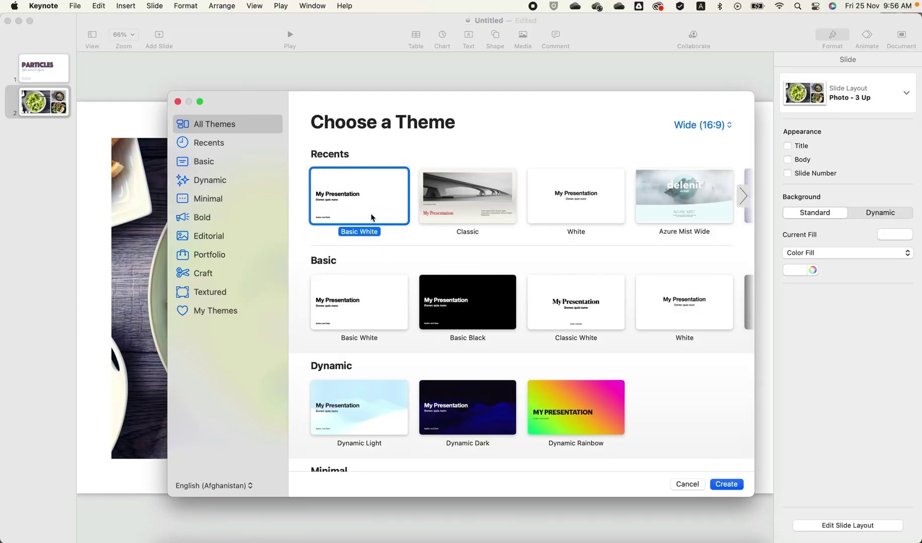
Step: Start a Basic White presentation and title the first slide PARTICLES
double_click(371, 215)
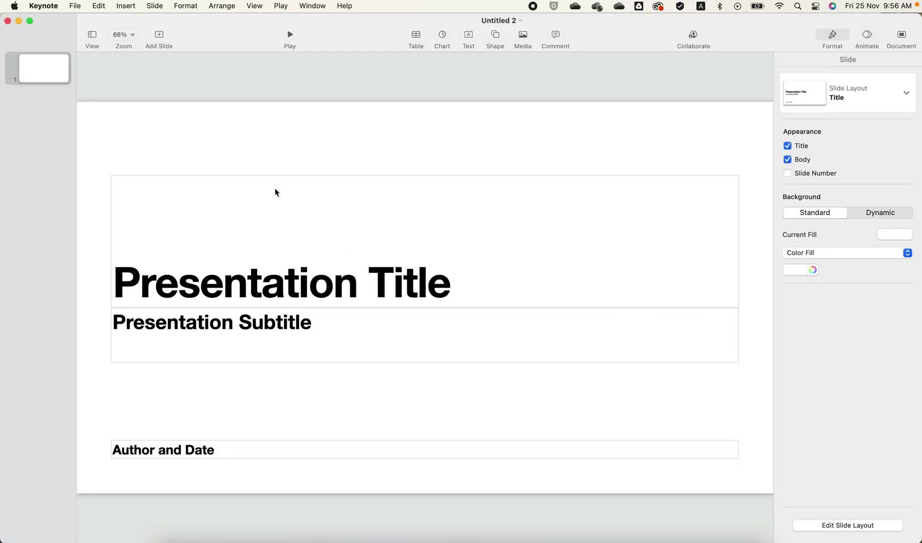
click(275, 188)
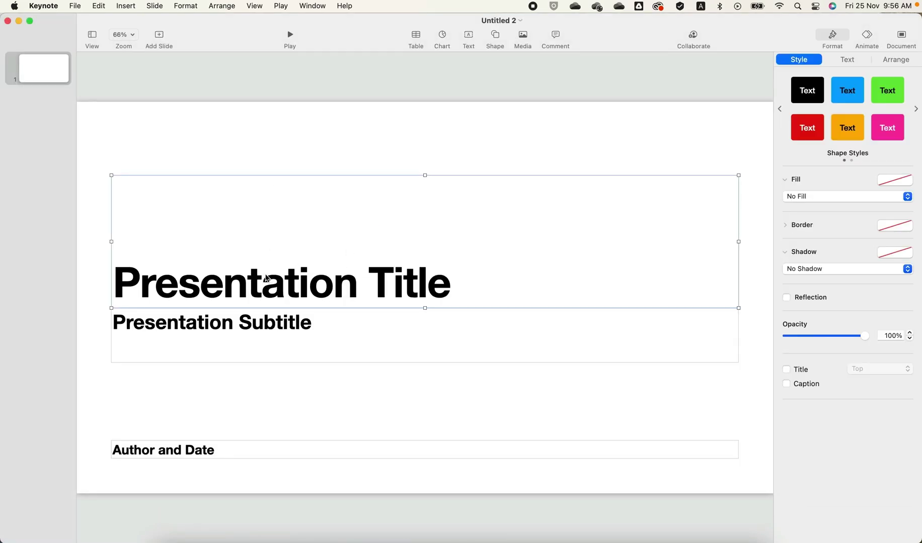
click(248, 292)
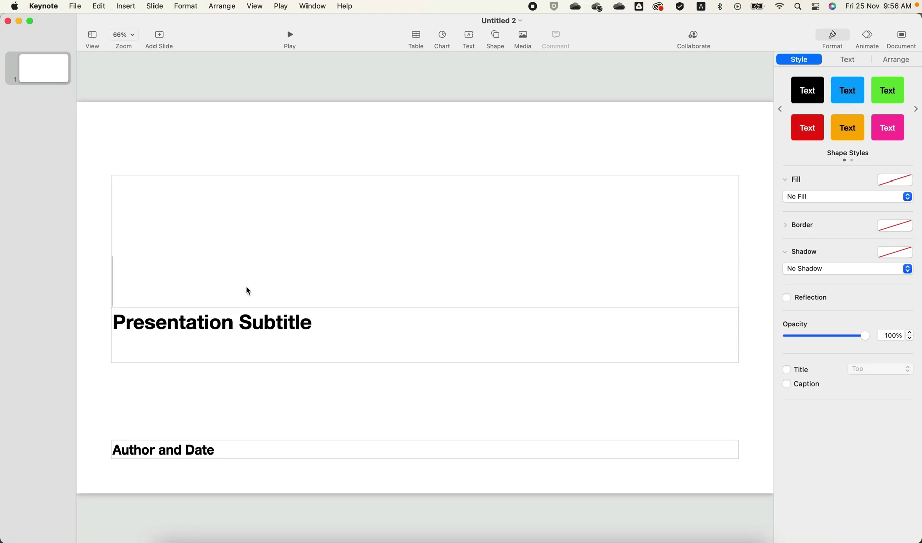
text(PARTICLES)
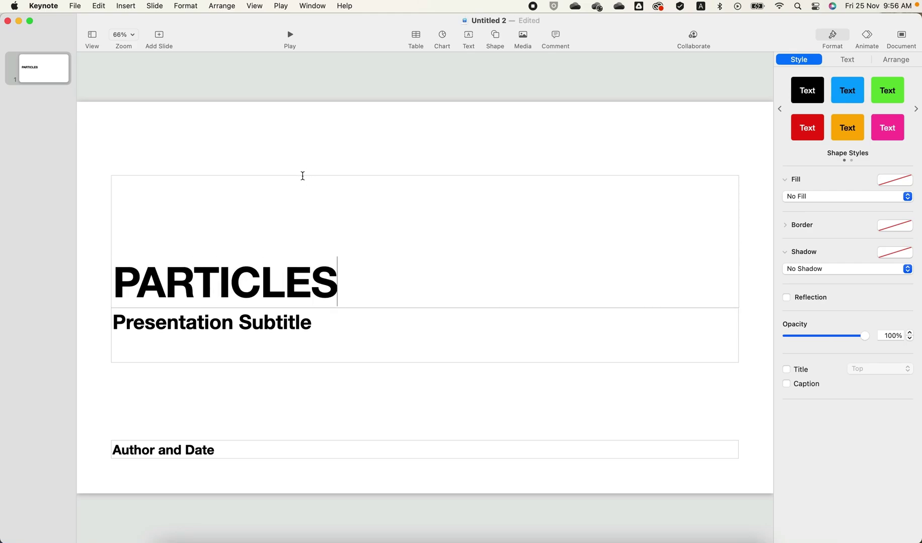
key(super+Left)
Step: Enter the subtitle 'Effect tutorial in Keynote' below the title
click(246, 330)
click(232, 324)
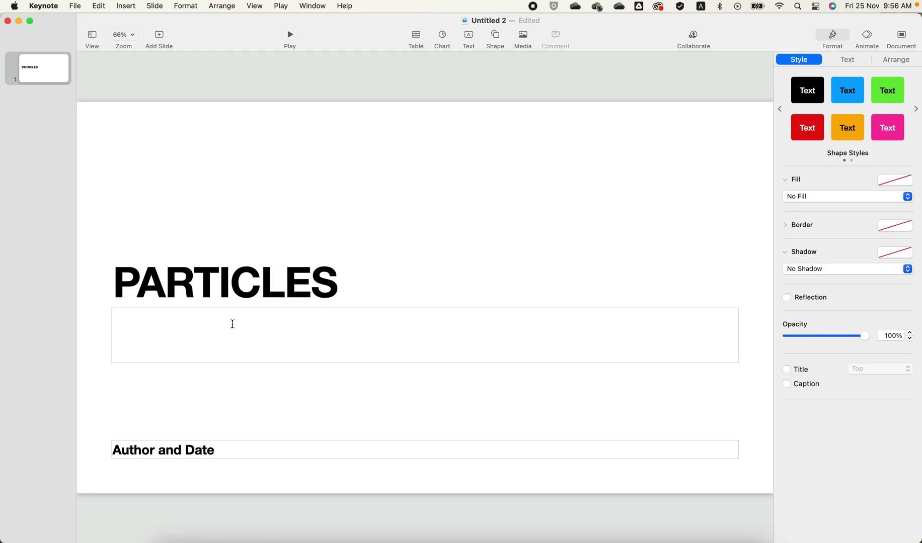
text(Effect in)
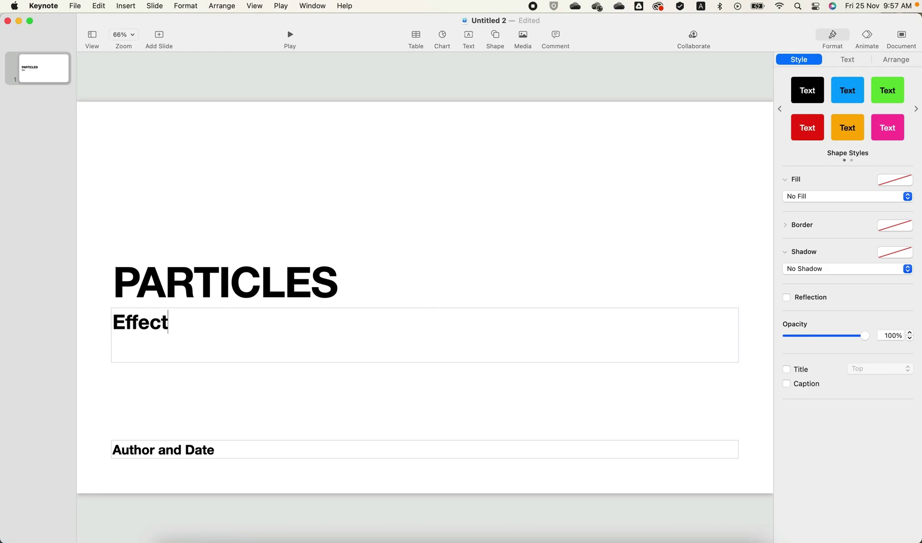
key(BackSpace)
key(BackSpace)
text(tutorial in Keynote)
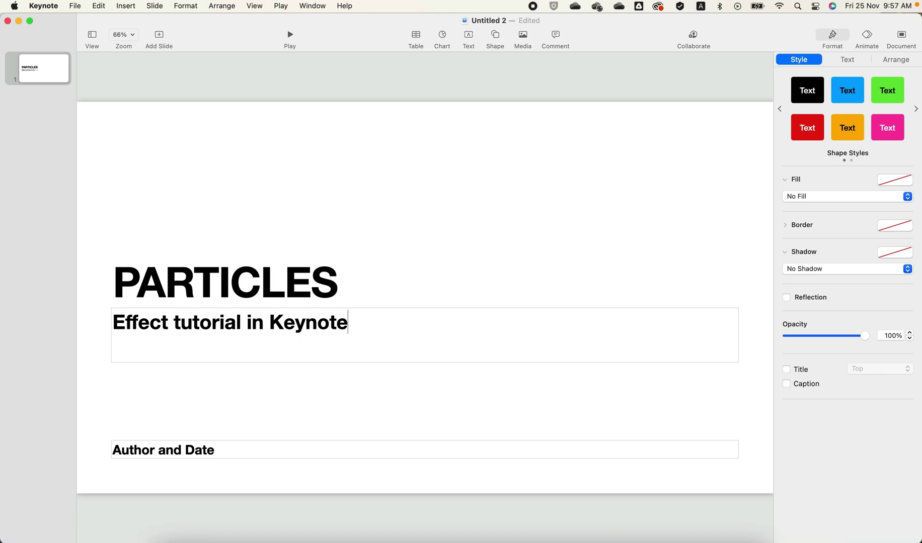
click(264, 290)
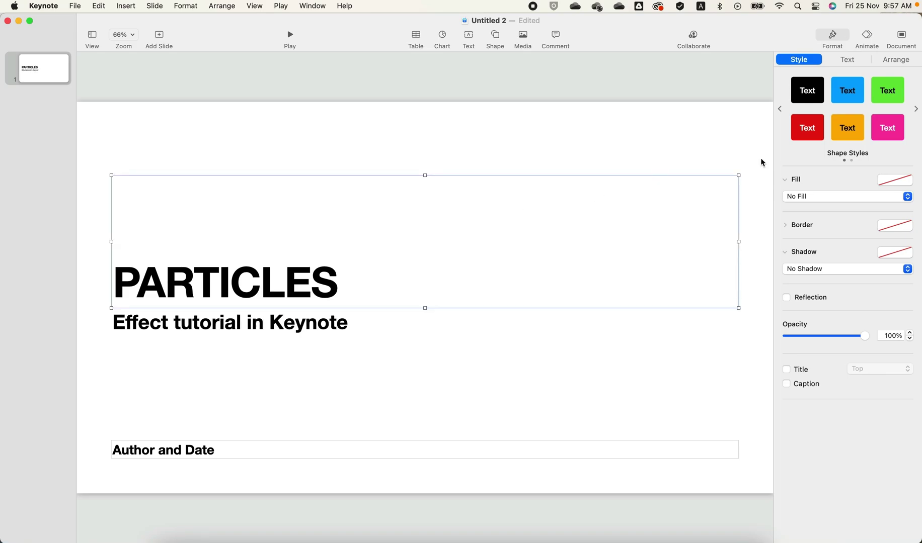
Step: Set the PARTICLES title font to Phosphate Solid at 277 pt
click(859, 60)
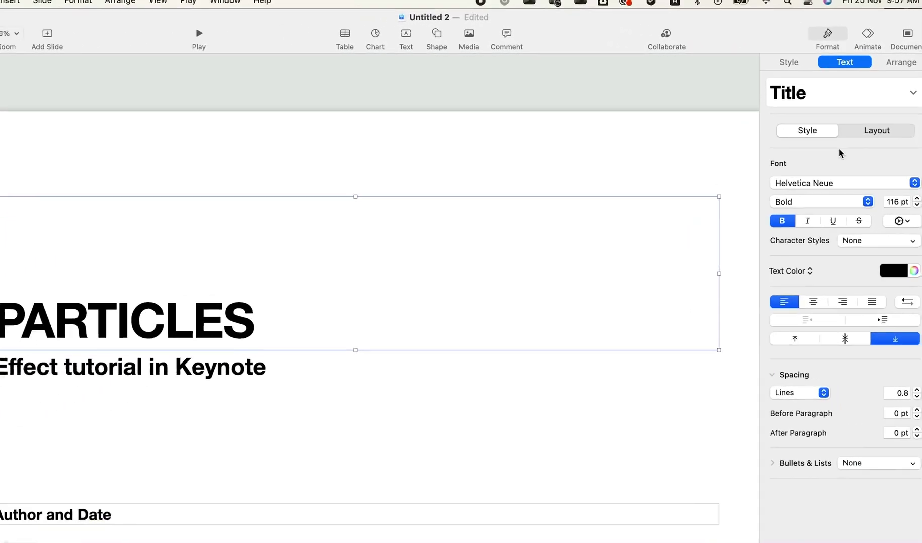
click(835, 183)
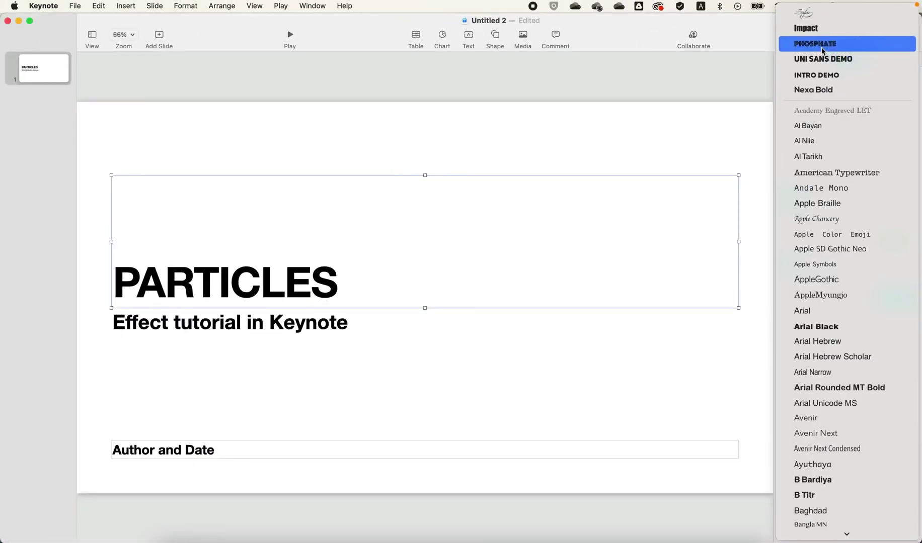
click(823, 51)
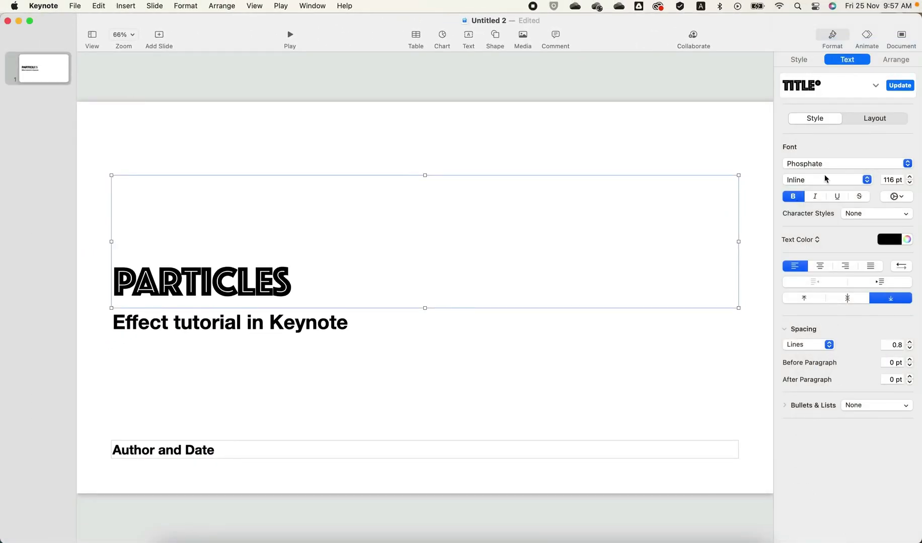
click(811, 186)
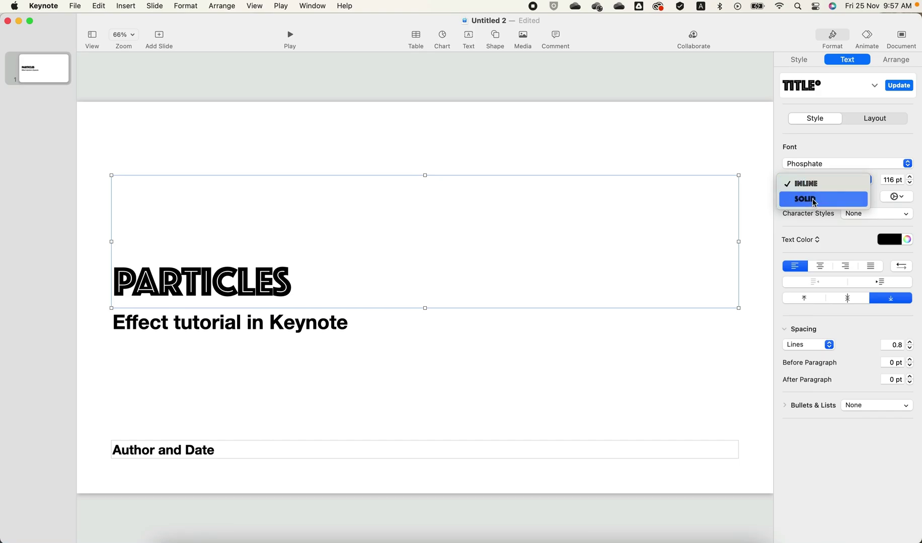
click(814, 201)
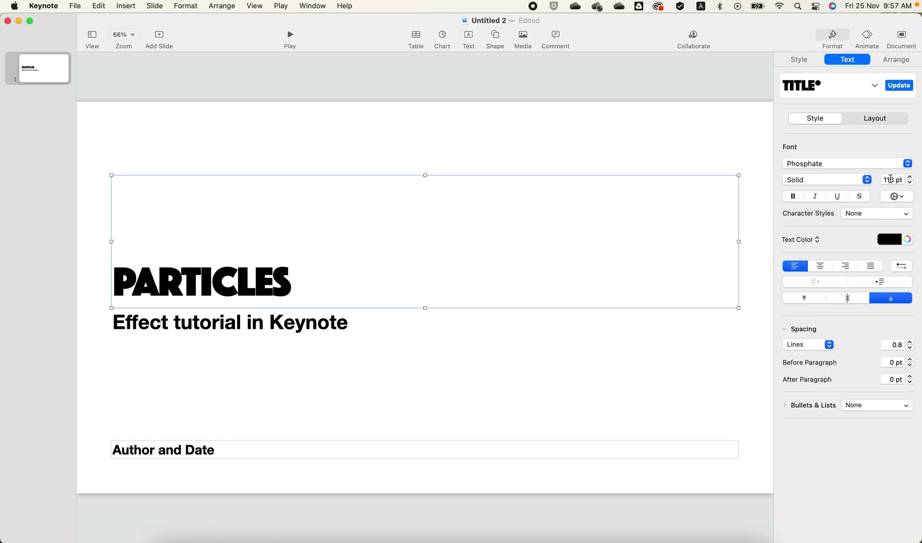
Step: Change the subtitle font to the Zapfino script
click(322, 327)
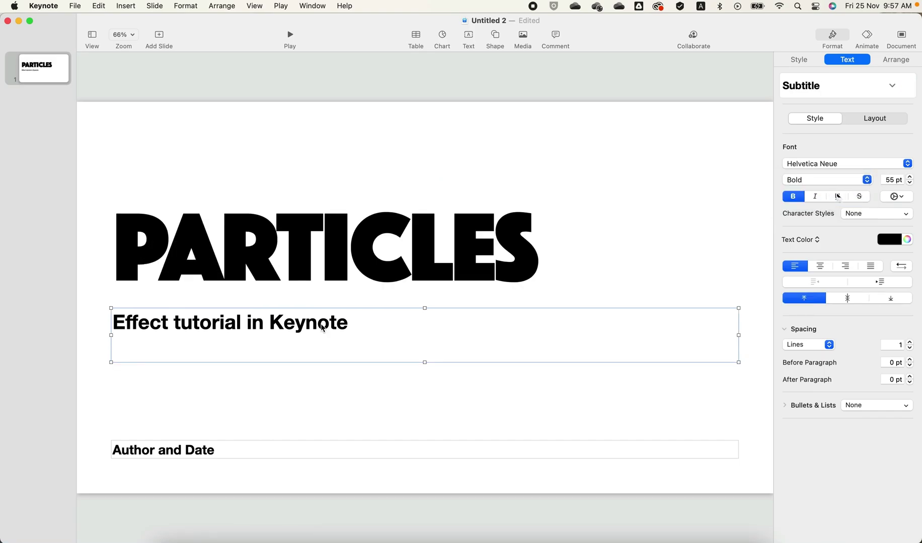
click(813, 167)
click(381, 397)
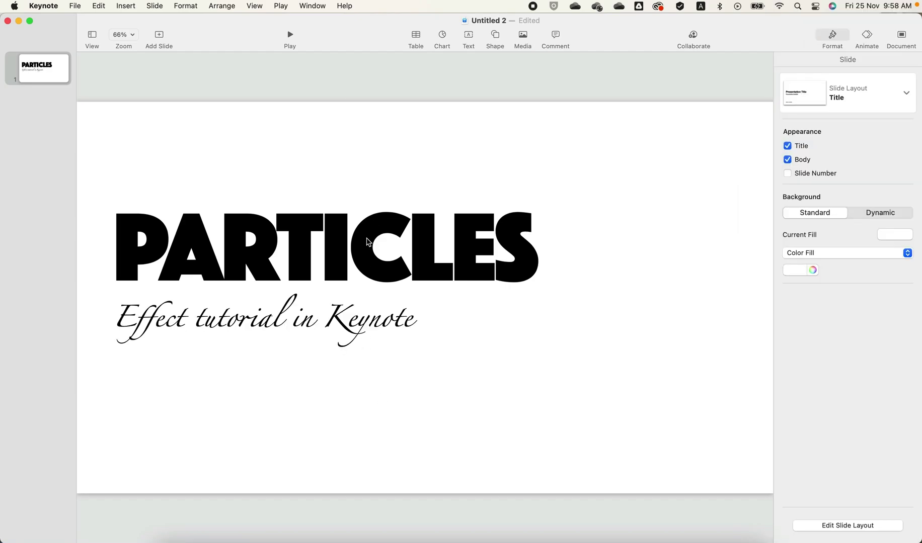
click(369, 241)
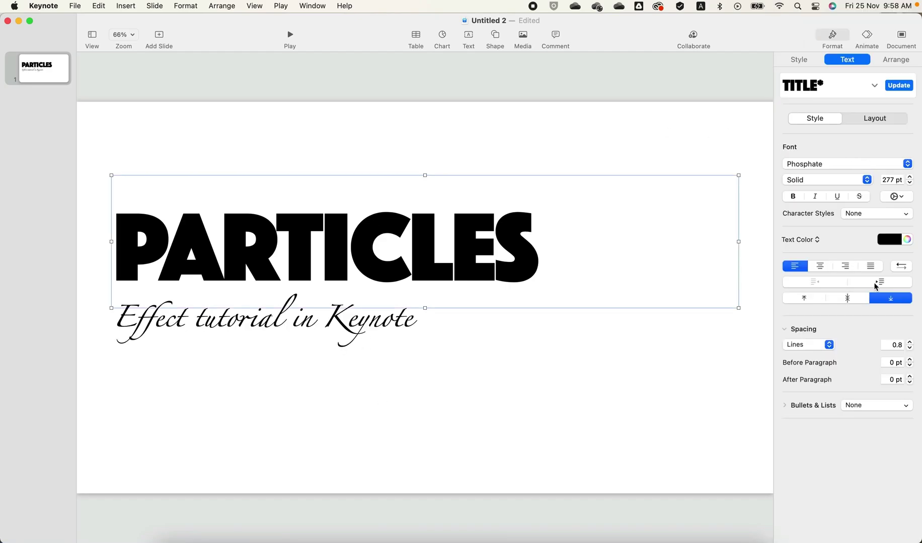
Step: Colour the PARTICLES title a deep plum using the colour wheel
click(907, 239)
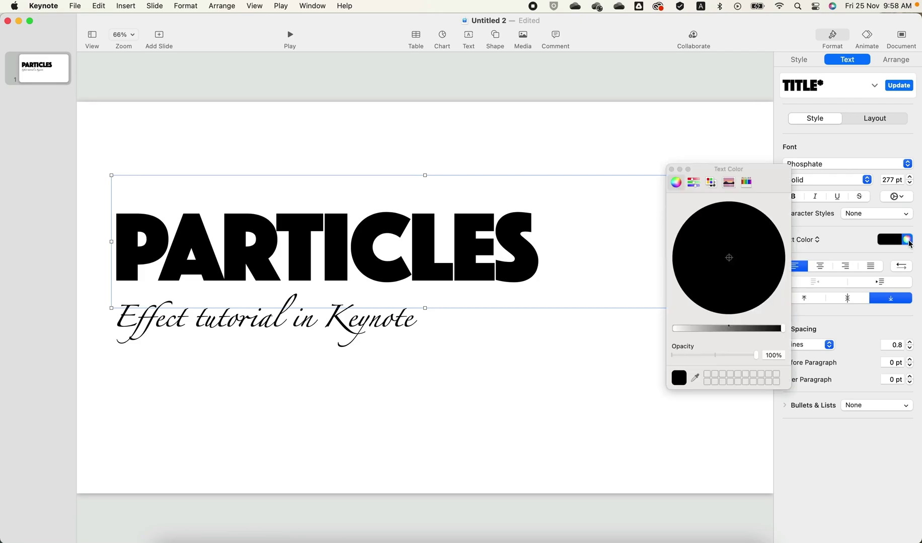
click(754, 259)
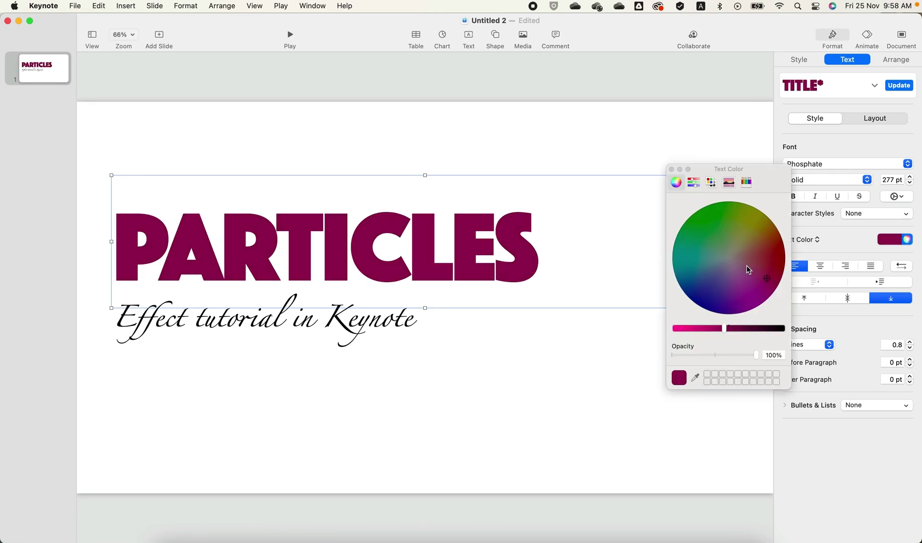
click(744, 266)
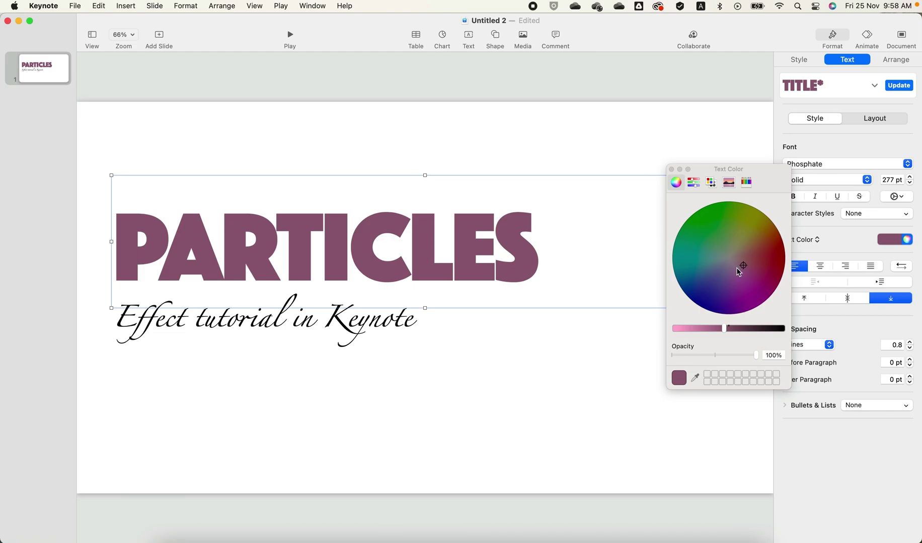
click(737, 268)
click(740, 268)
drag(727, 332, 738, 334)
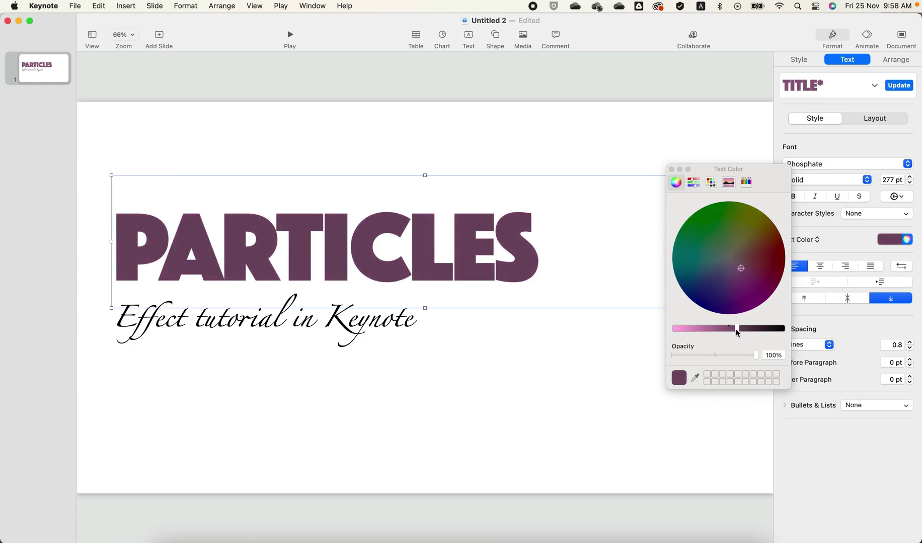
Step: Make the subtitle text blue from the preset colour swatches
click(368, 332)
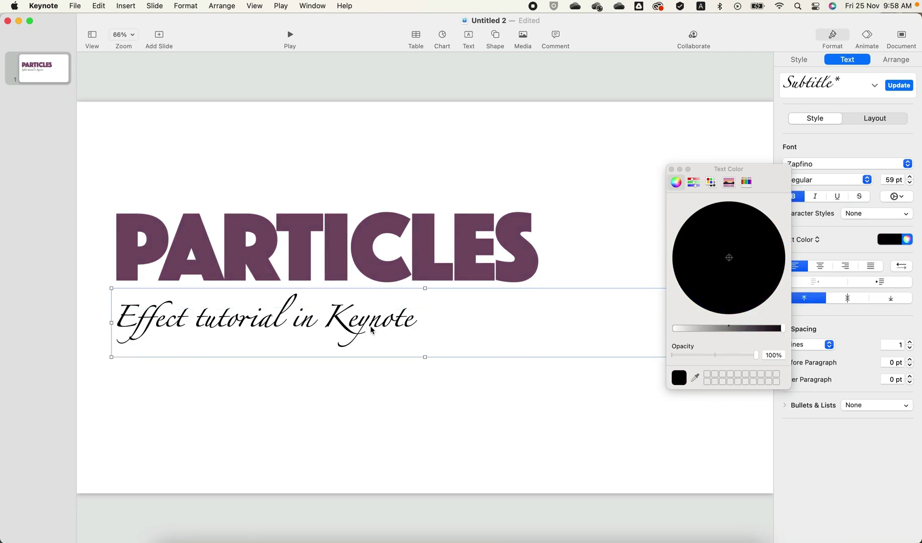
click(907, 240)
click(894, 246)
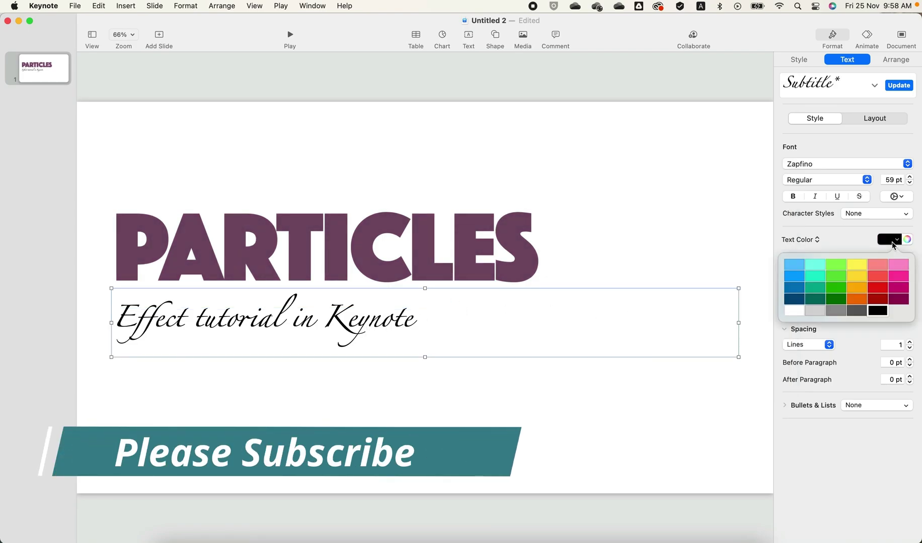
click(795, 293)
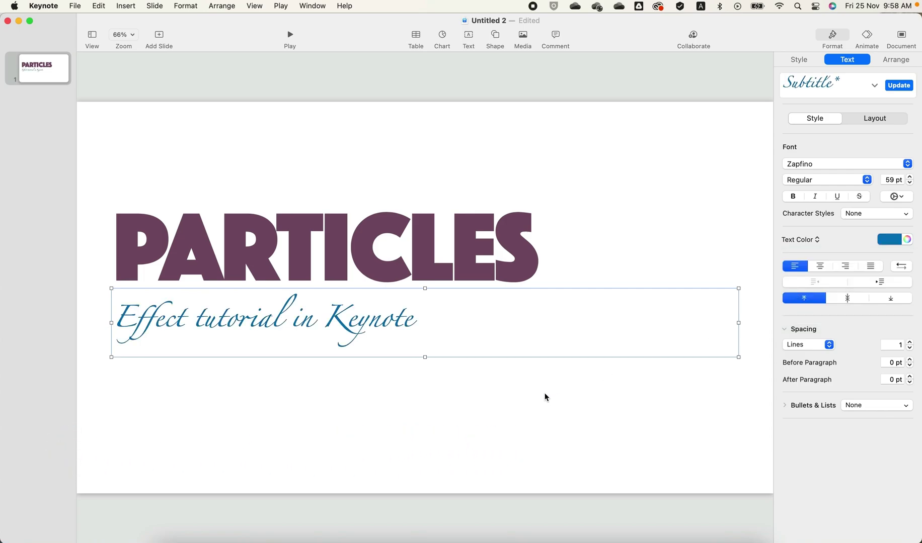
Step: Add a second slide with the Photo - 3 Up layout
click(425, 361)
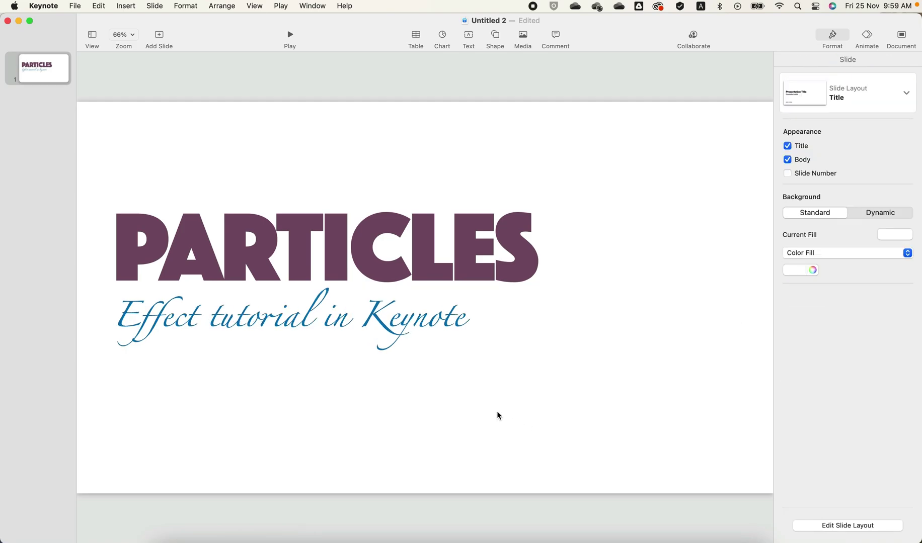
click(159, 37)
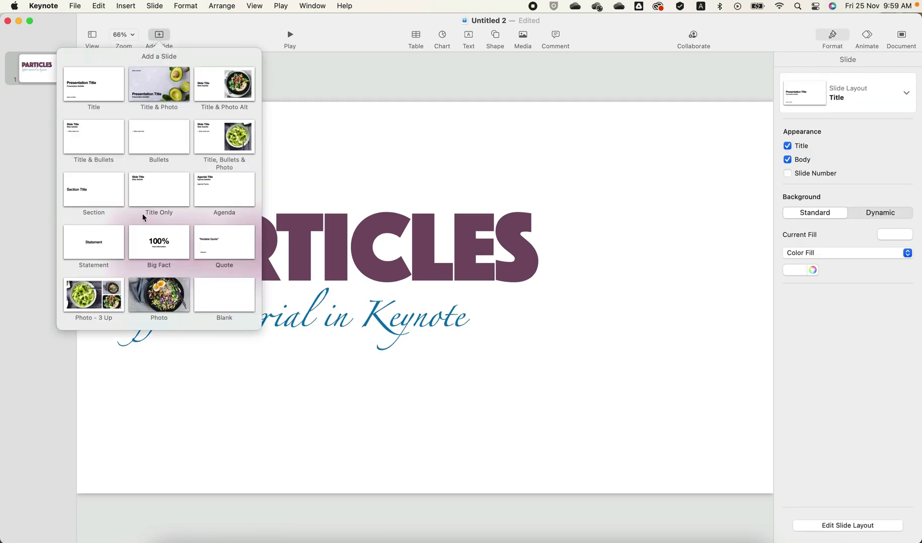
click(90, 300)
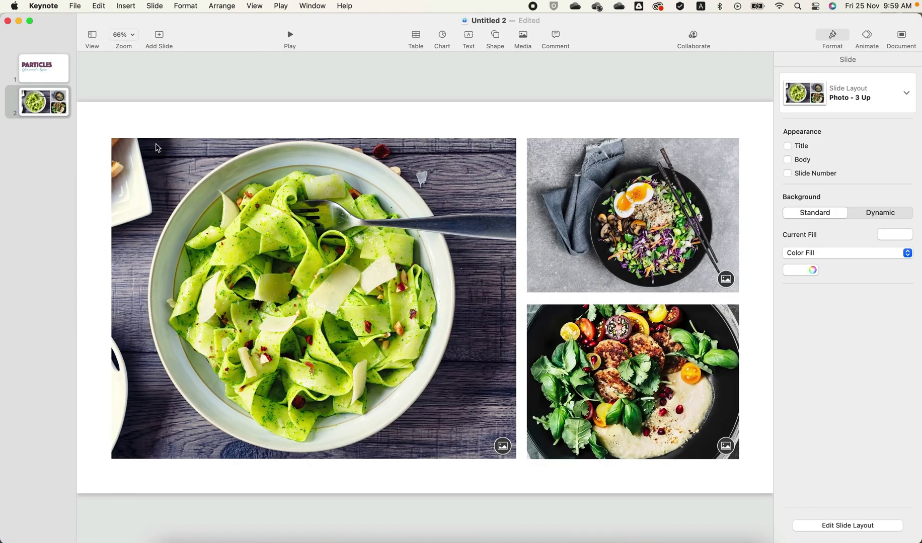
Step: Return to slide 1 and show the PARTICLES title's animation settings
click(64, 76)
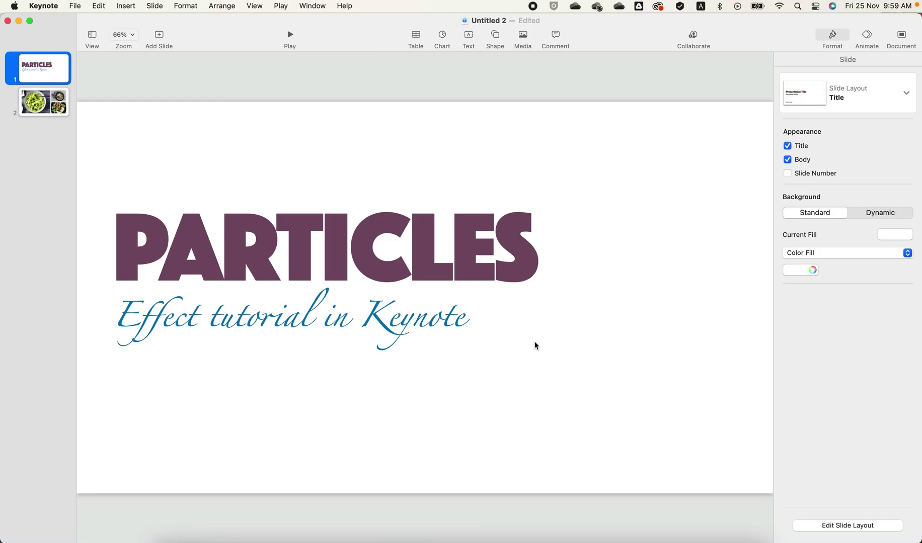
click(583, 296)
click(867, 36)
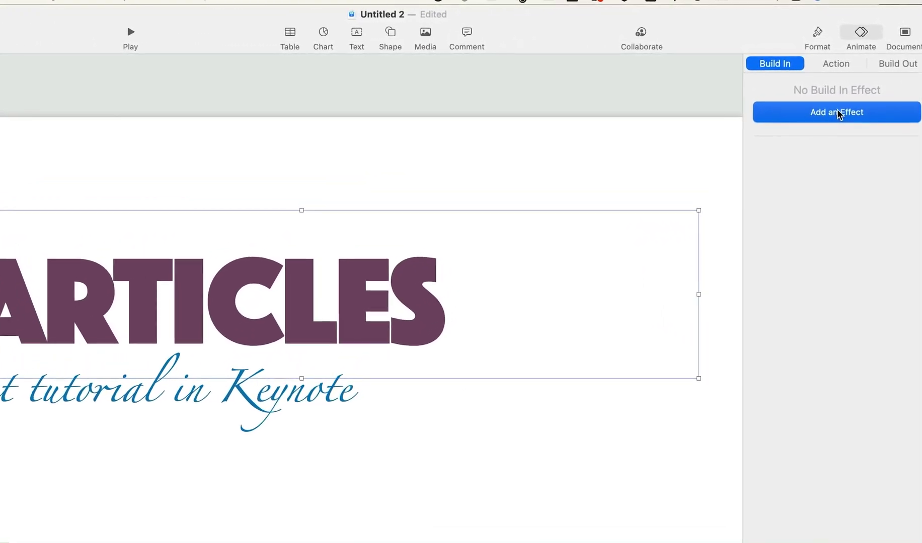
Step: Give the PARTICLES title and then its subtitle a Crumble build-out effect
click(900, 68)
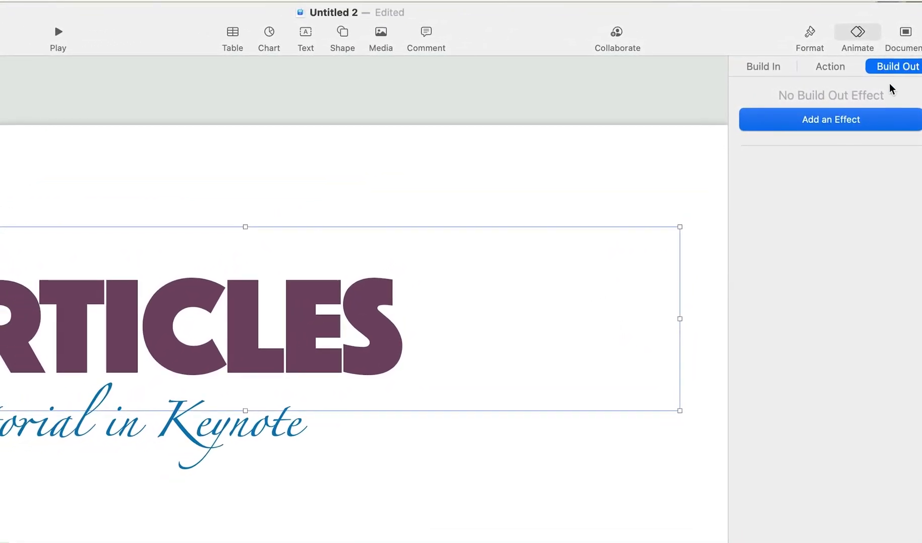
click(817, 121)
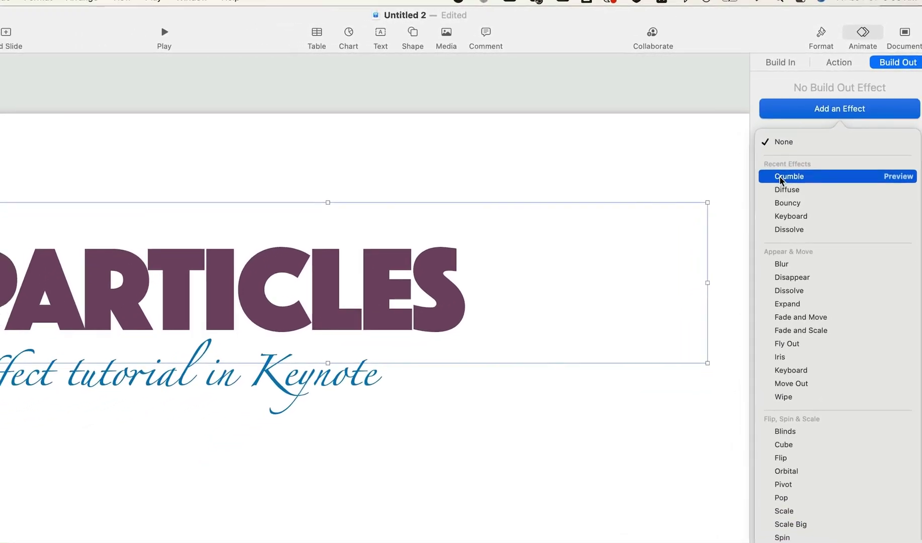
click(781, 178)
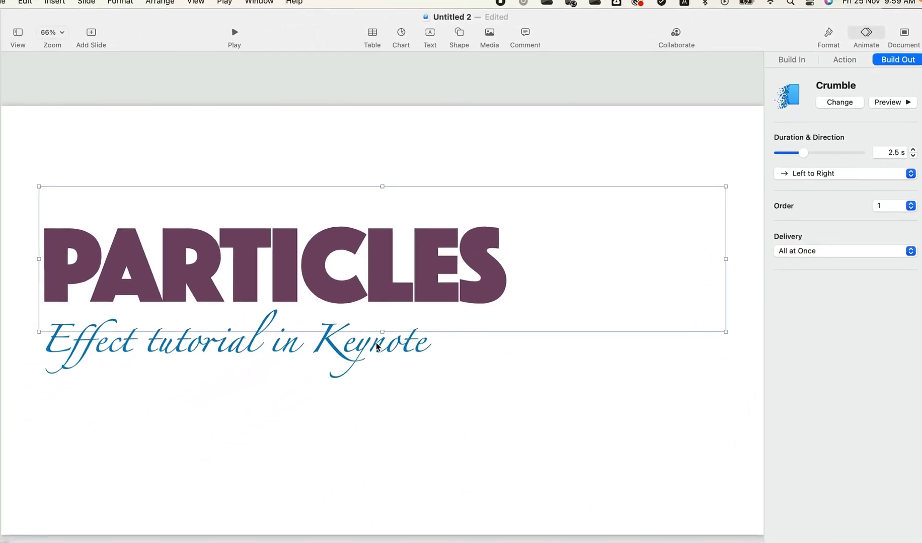
click(376, 346)
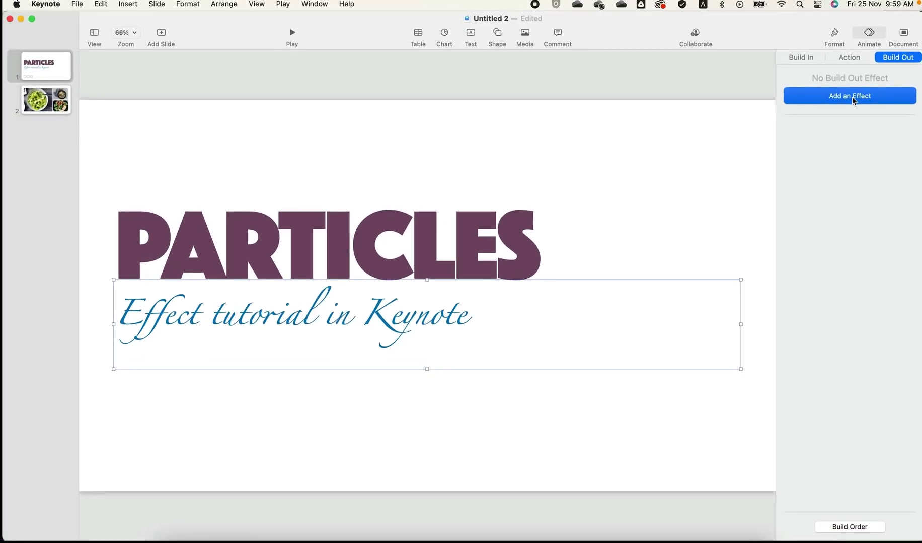
click(854, 100)
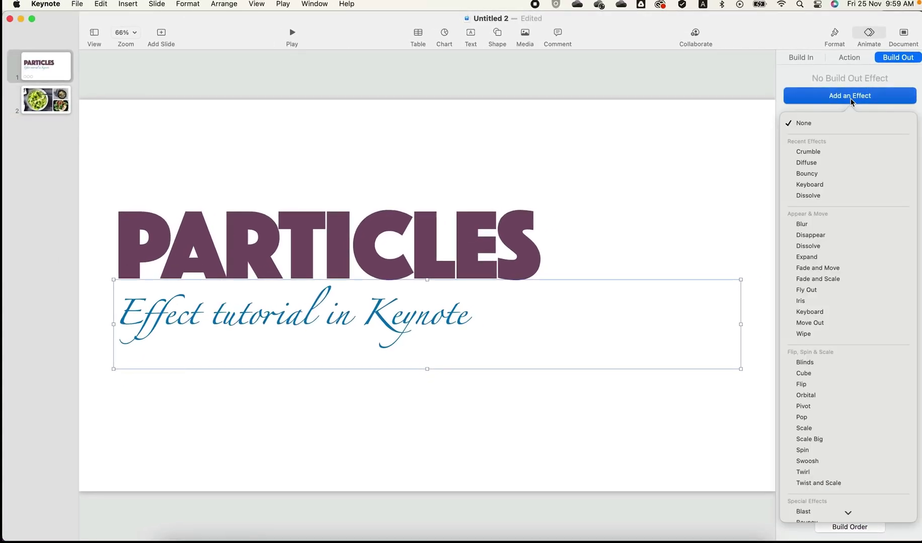
click(817, 154)
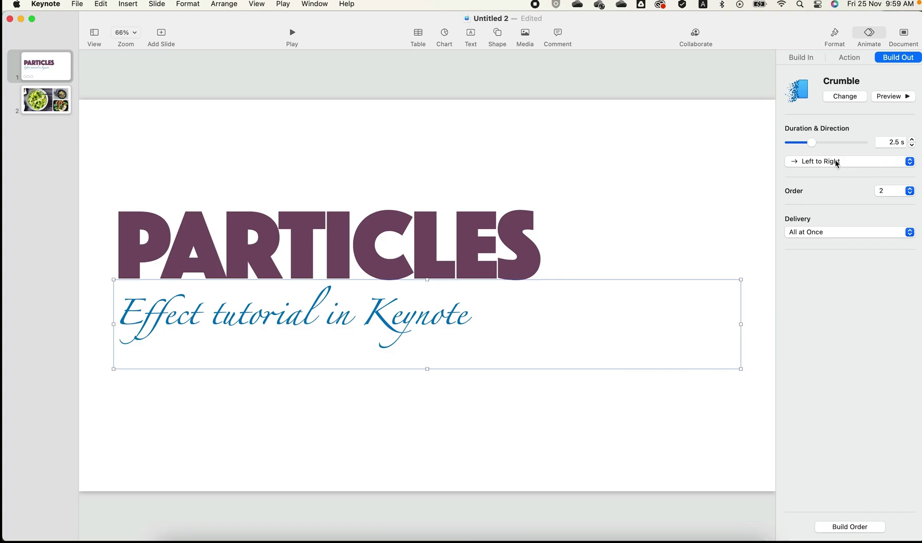
Step: In Build Order, start the title's Crumble build After Transition
click(849, 528)
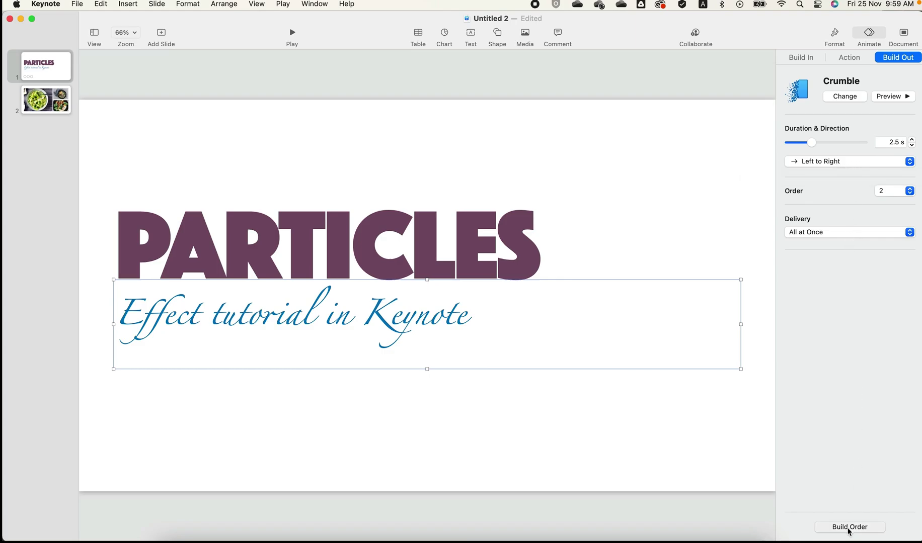
click(516, 222)
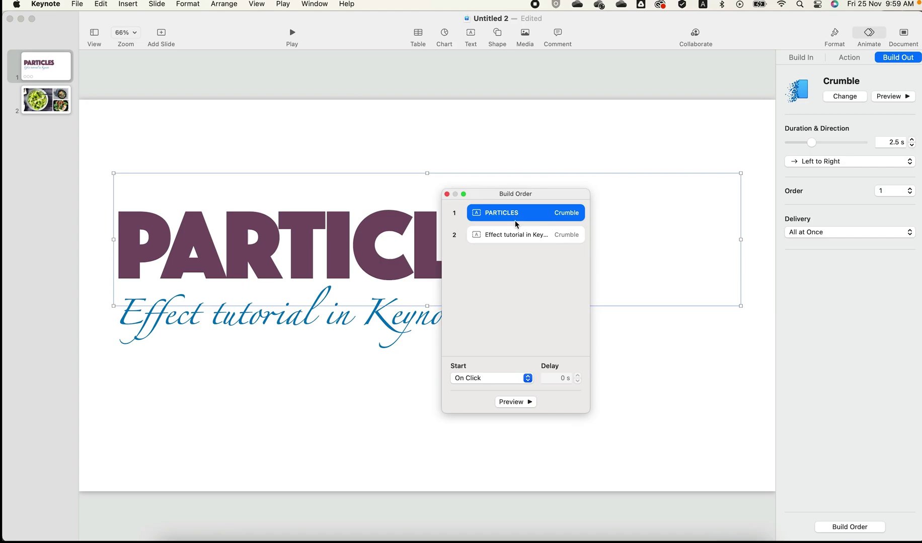
click(525, 380)
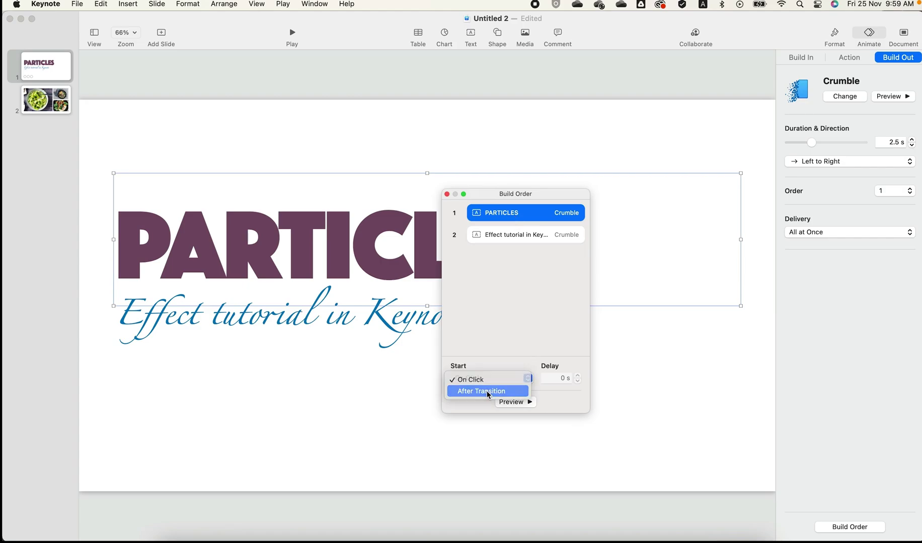
click(489, 392)
Step: Set the subtitle build to start With Build 1, then go to slide 2
click(514, 238)
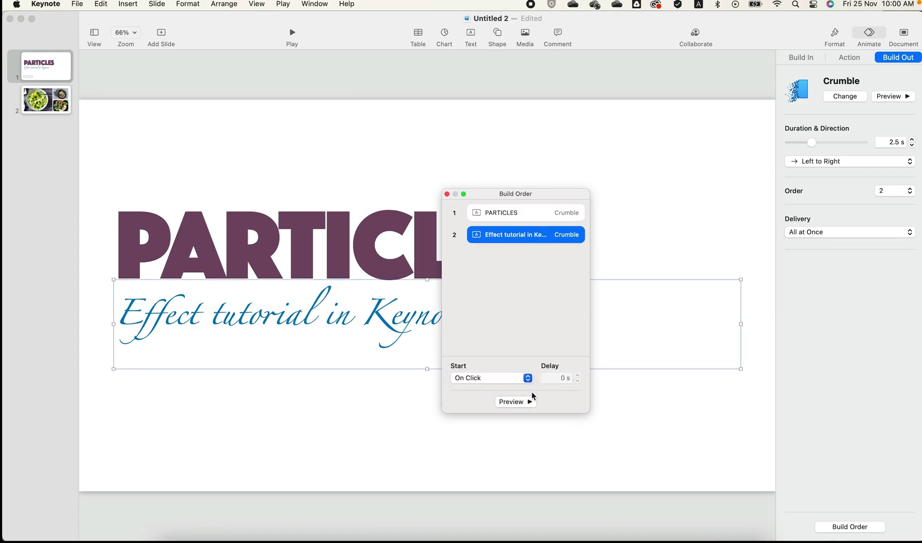
click(493, 382)
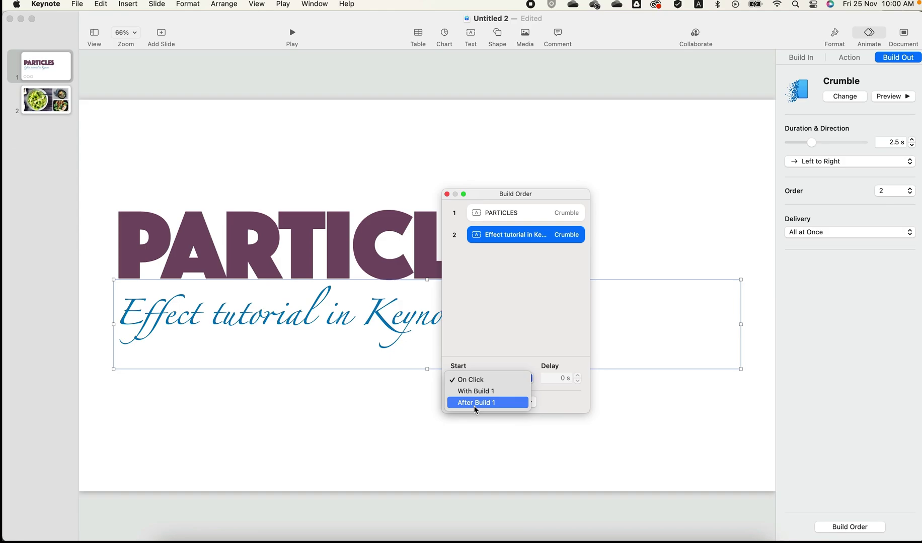
click(473, 391)
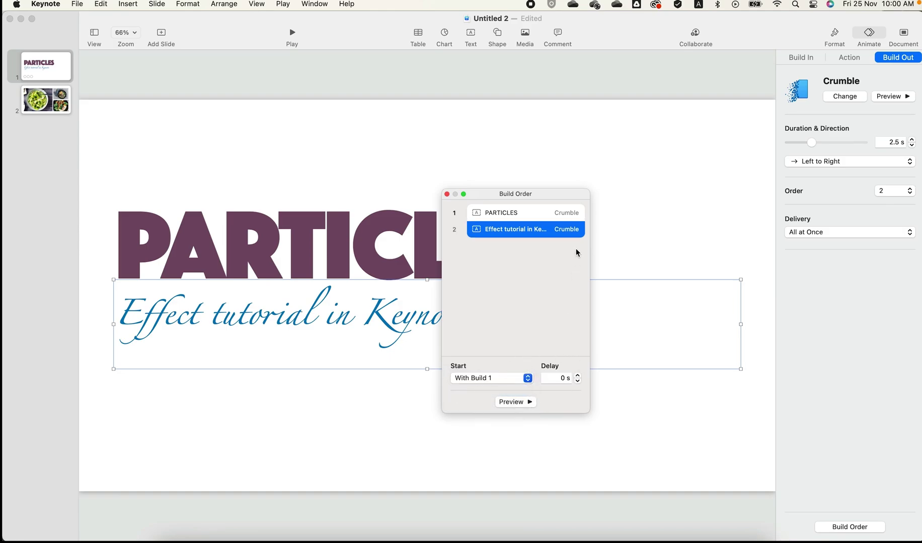
click(447, 194)
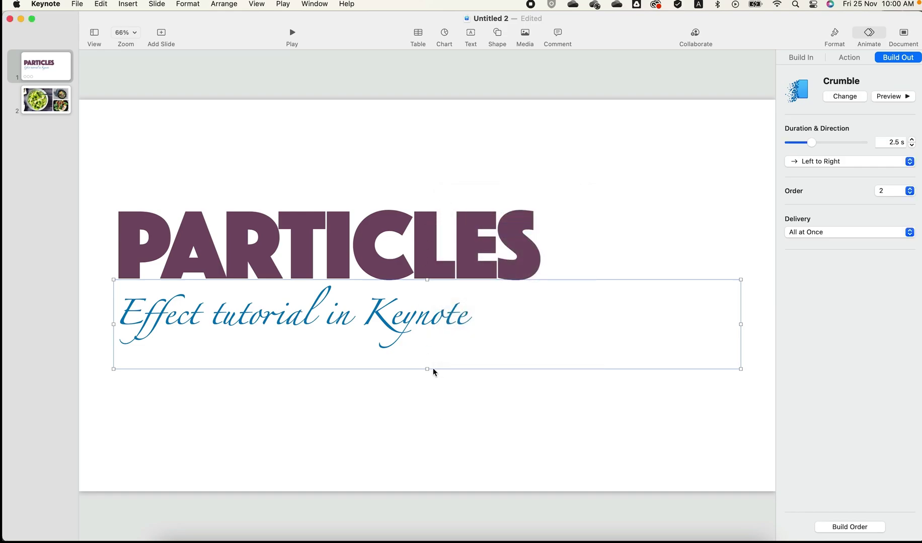
click(420, 396)
click(59, 111)
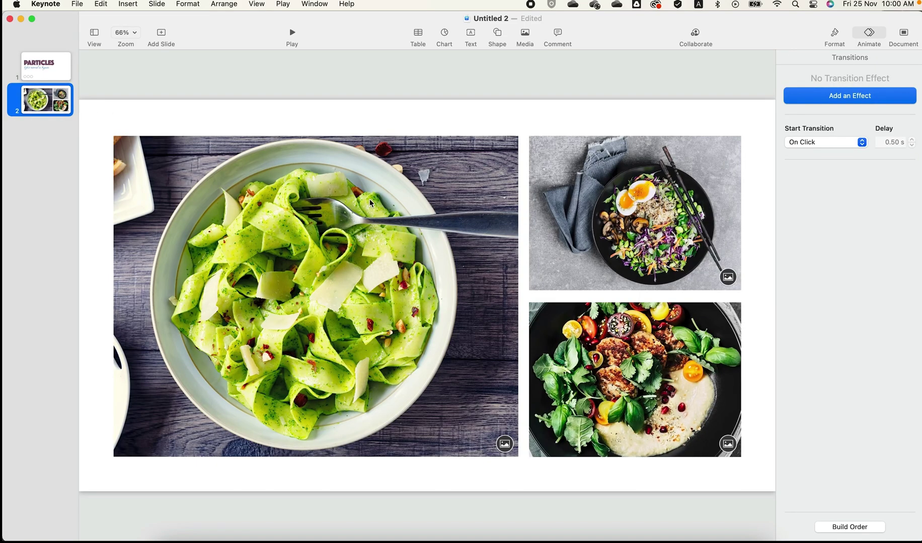
Step: Add a Crumble build-out to the pasta, top-right bowl and bottom-right photos in turn
click(413, 163)
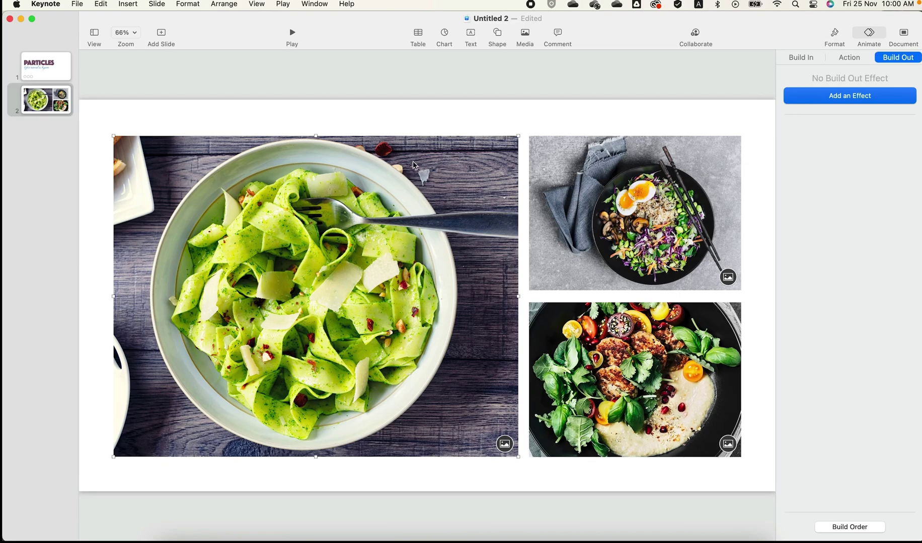
click(869, 100)
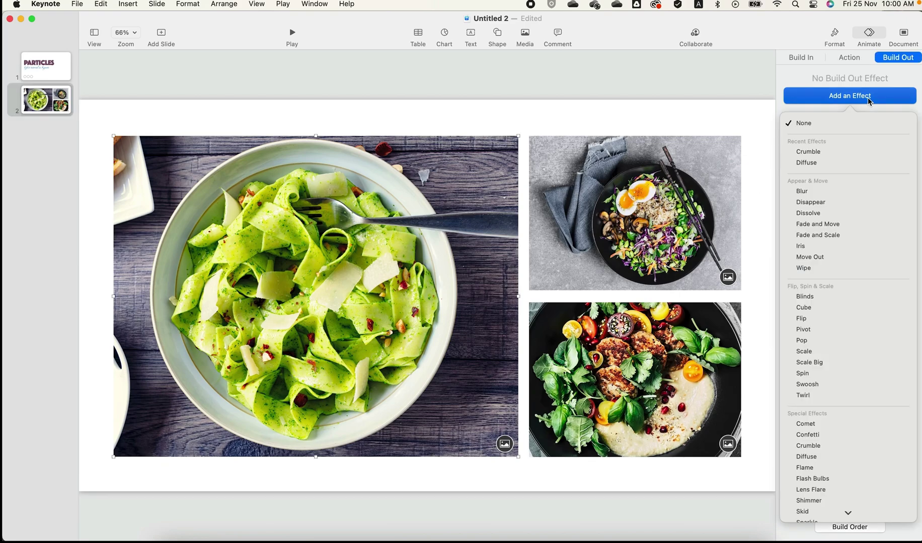
click(811, 151)
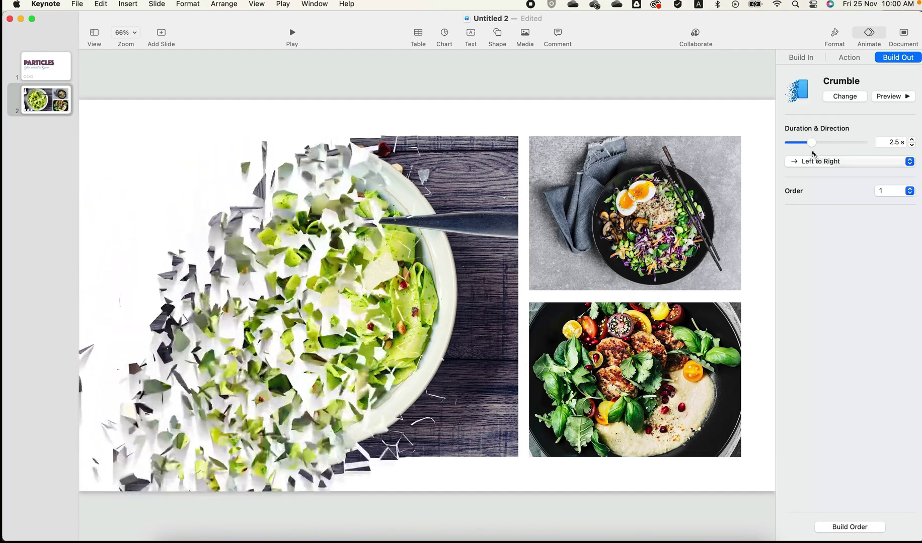
click(678, 263)
click(862, 95)
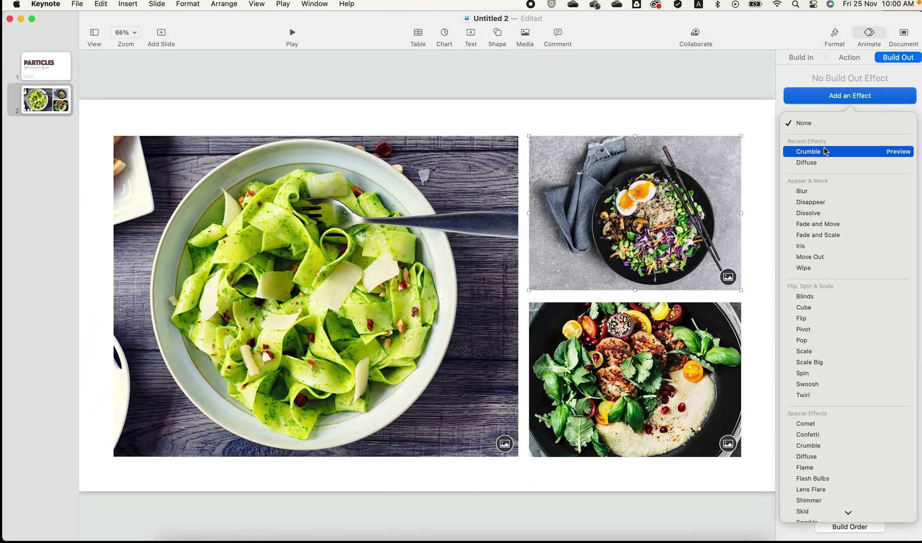
click(810, 152)
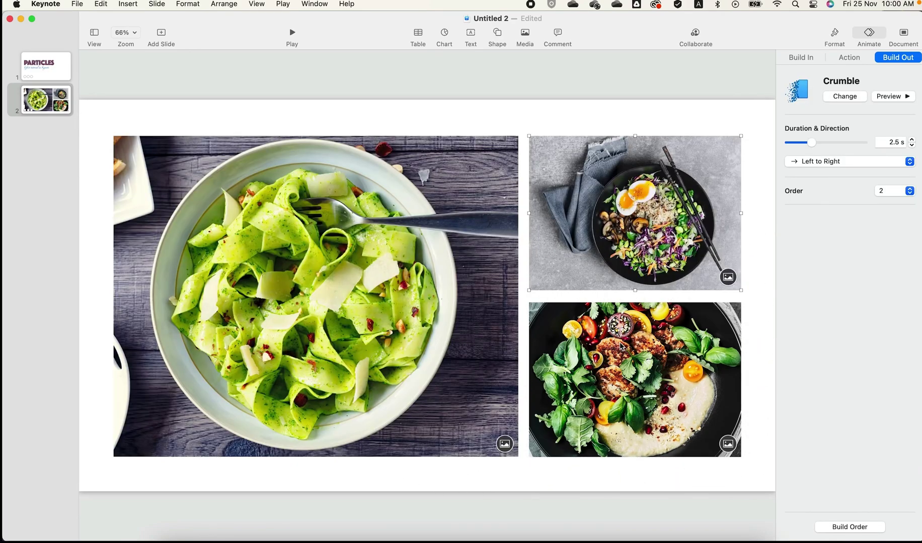
click(622, 346)
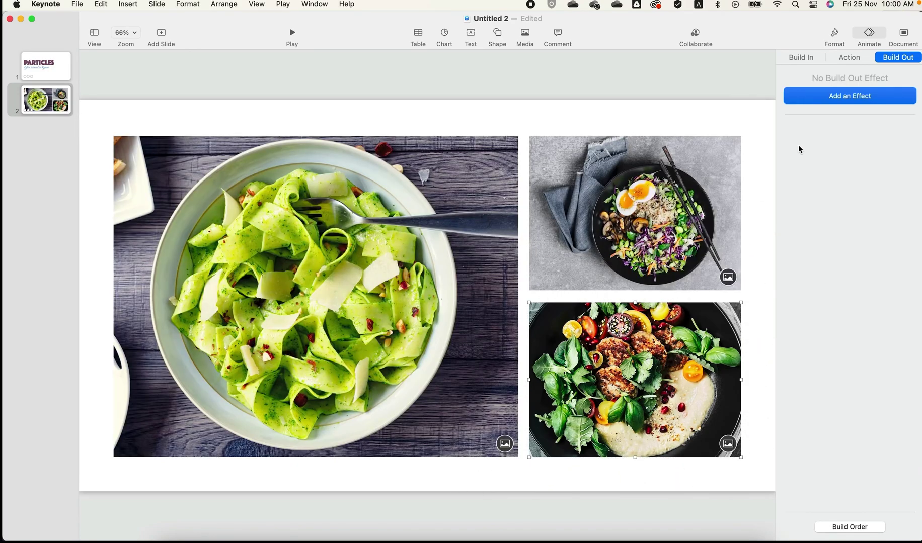
click(857, 98)
click(810, 151)
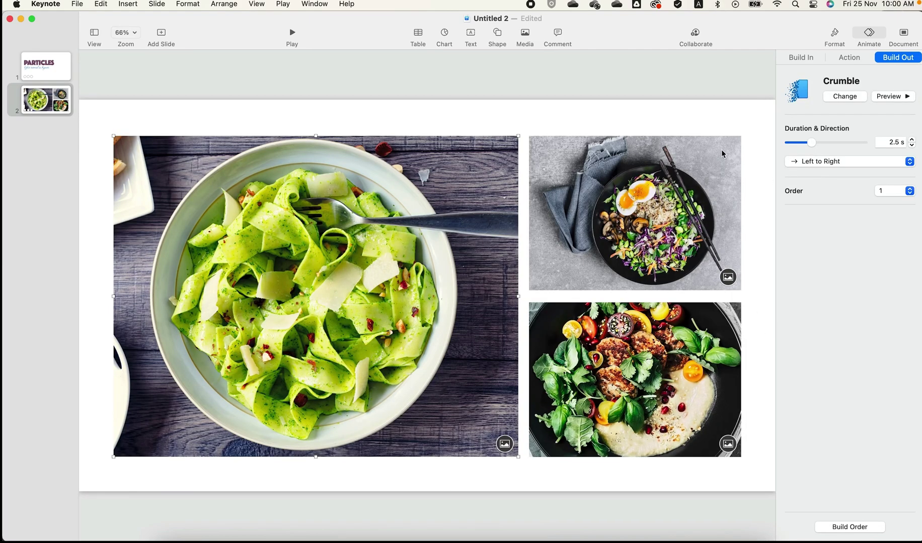
Step: Start the pasta photo after the transition and the top-right photo With Build 1
click(840, 531)
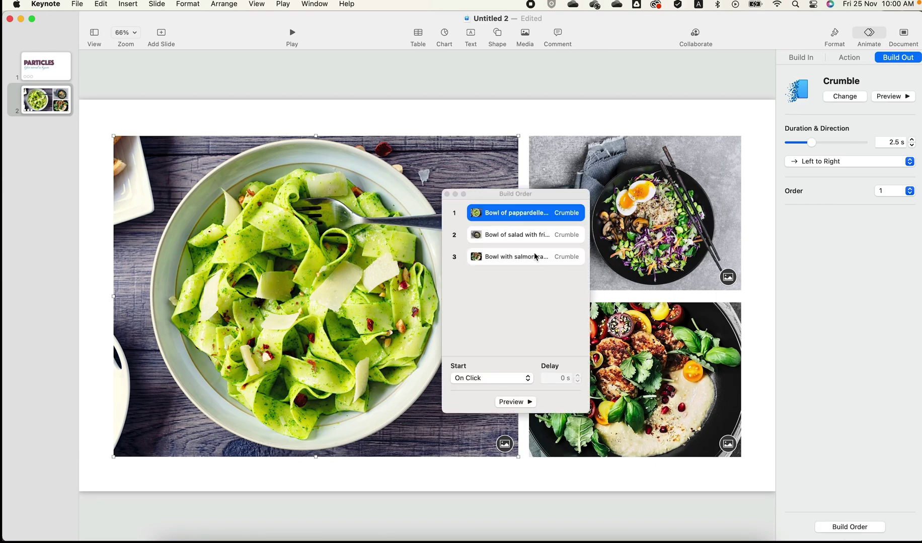
click(485, 384)
click(486, 390)
click(512, 235)
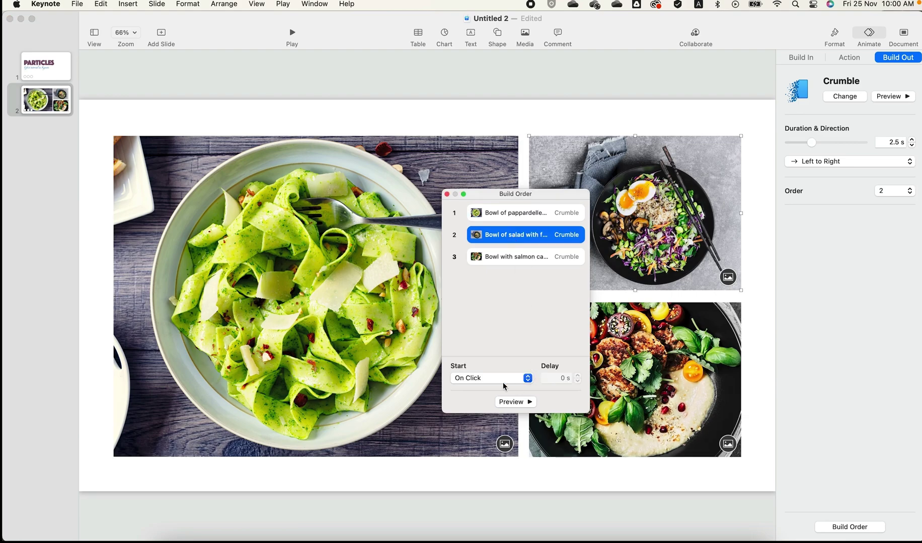
click(505, 383)
click(488, 396)
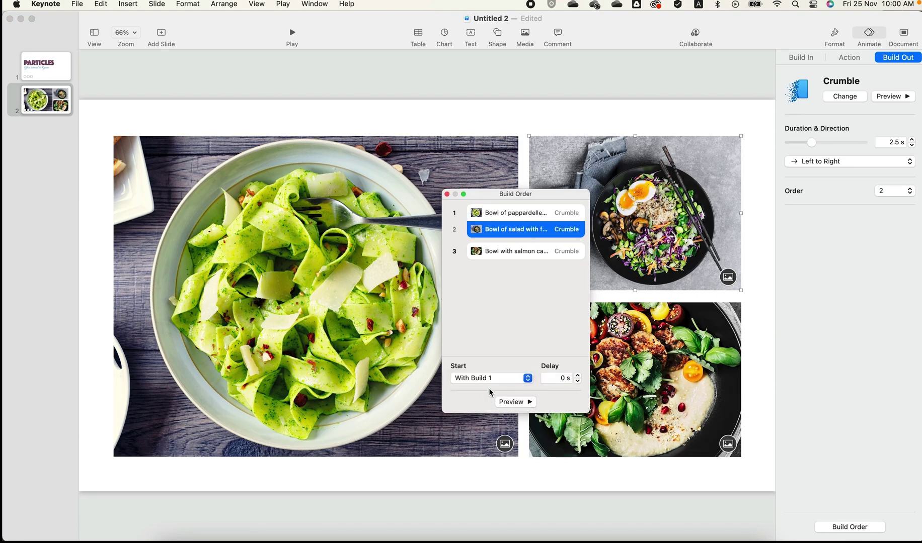
Step: Make the bottom-right photo's build start With Build 2
click(512, 251)
click(509, 232)
click(509, 379)
click(482, 402)
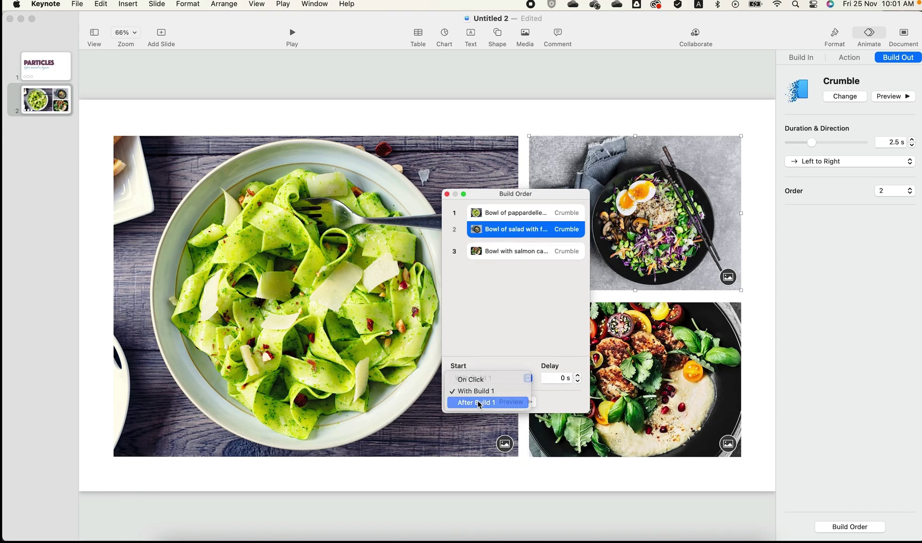
click(511, 252)
click(486, 380)
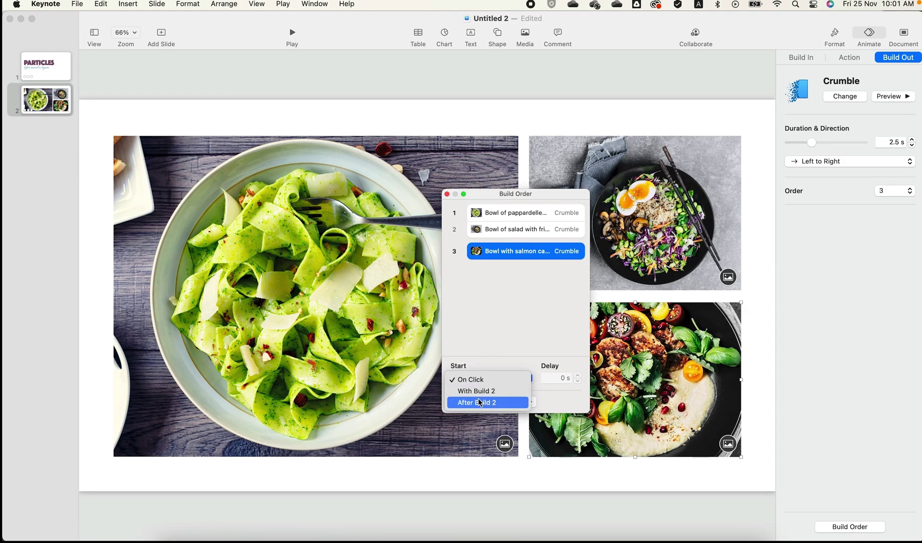
click(481, 392)
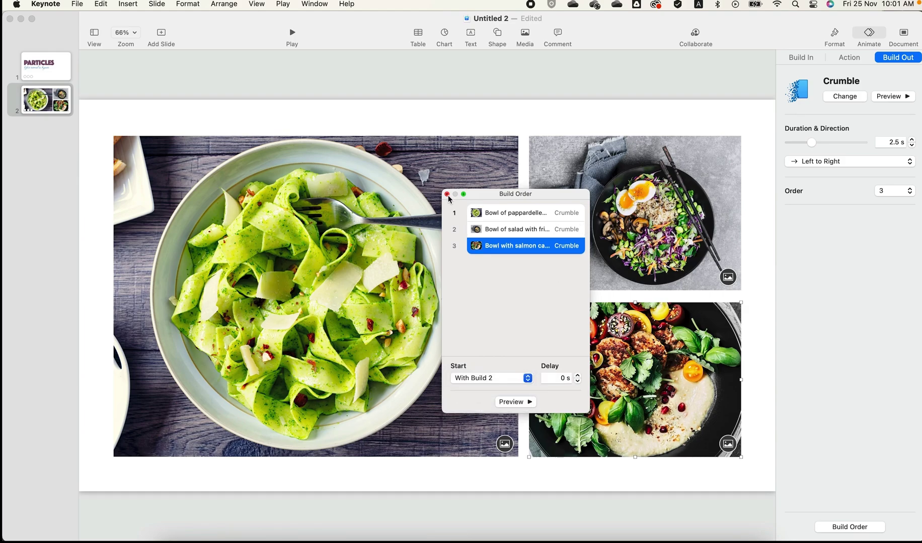